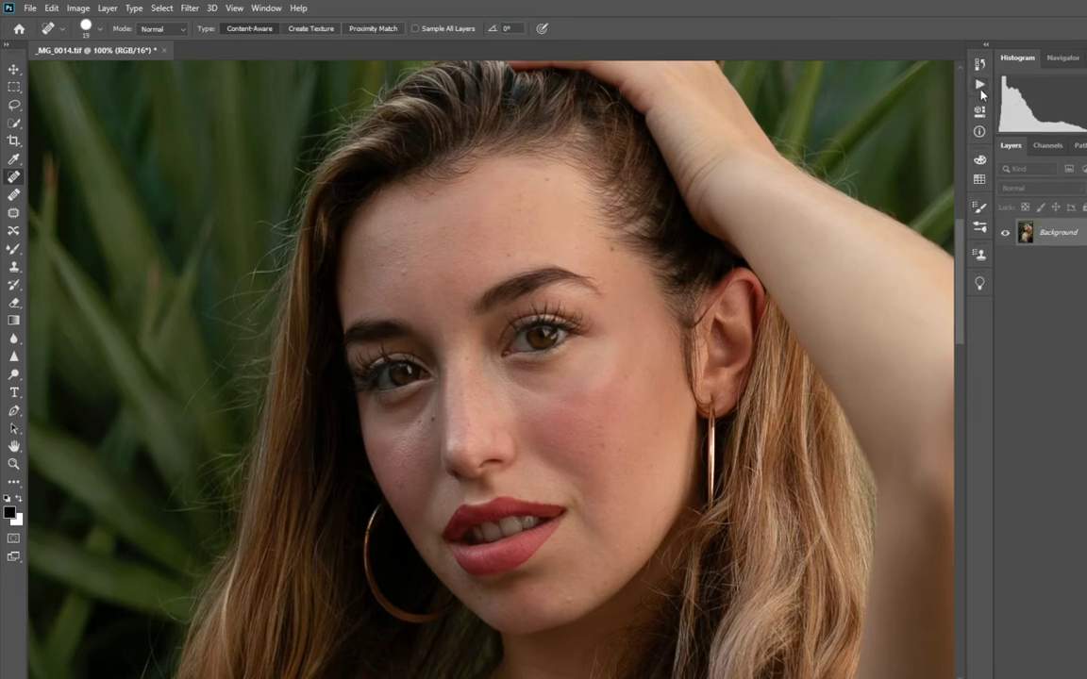
# Show the Actions panel from the Window menu and add a new action set named D&B
pyautogui.click(253, 11)
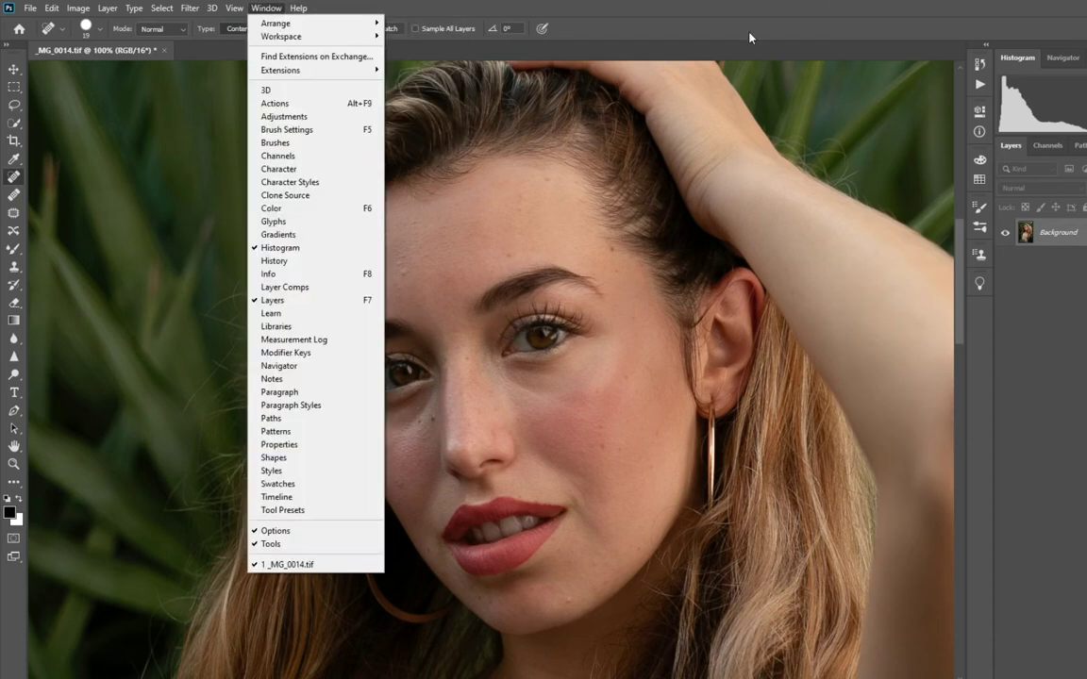
pyautogui.click(978, 87)
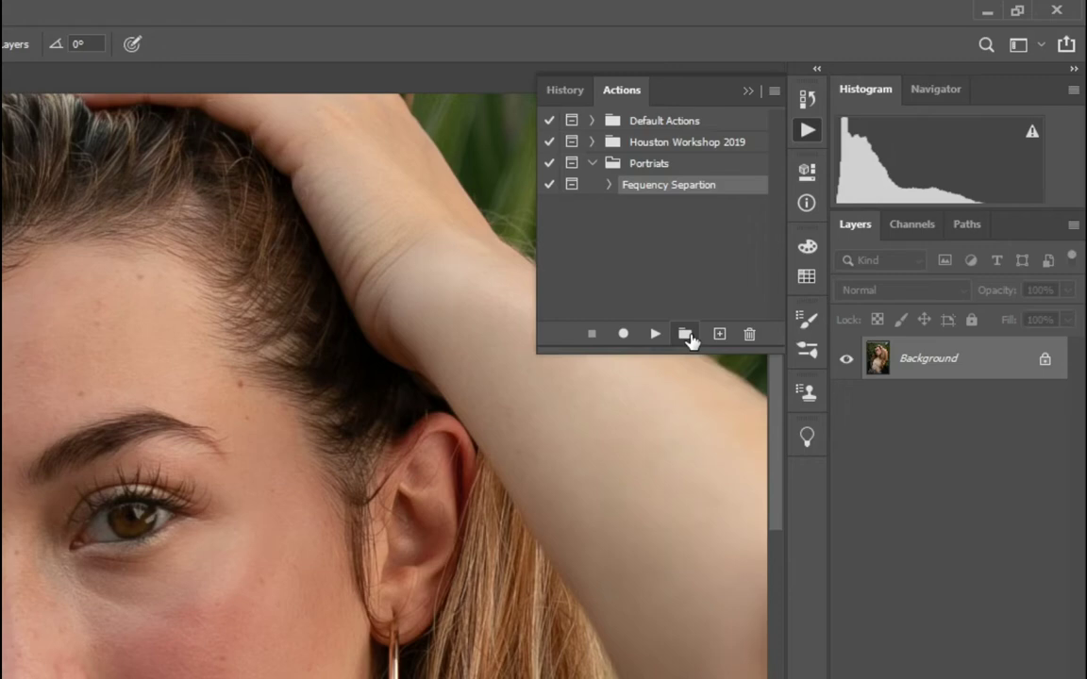
pyautogui.click(679, 338)
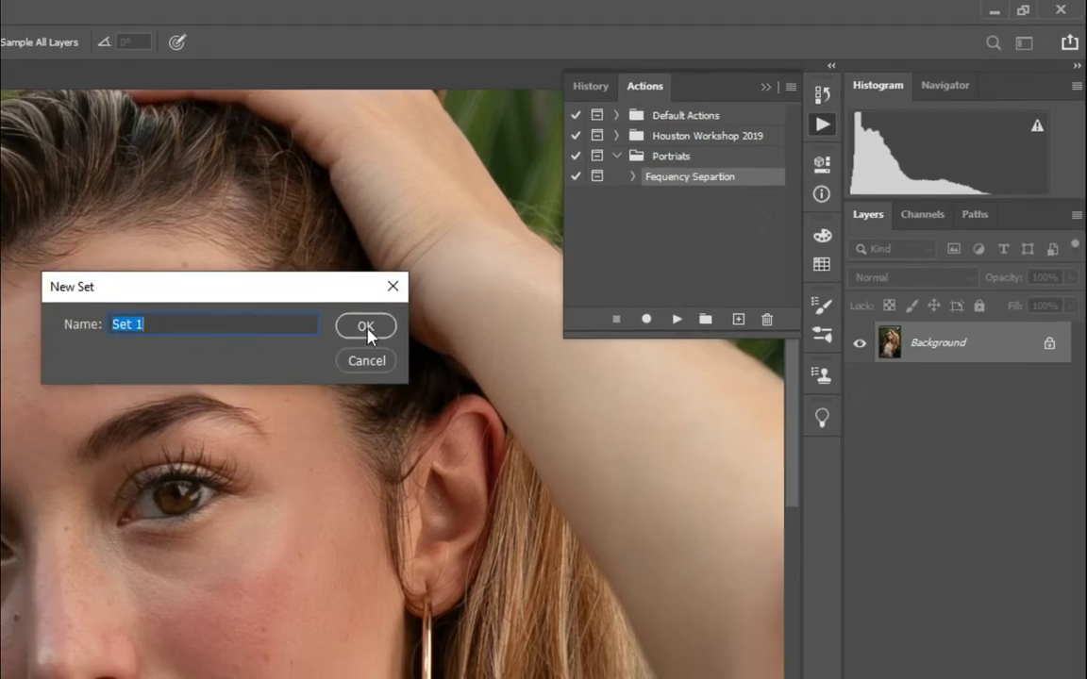
pyautogui.write('D&B')
pyautogui.click(365, 327)
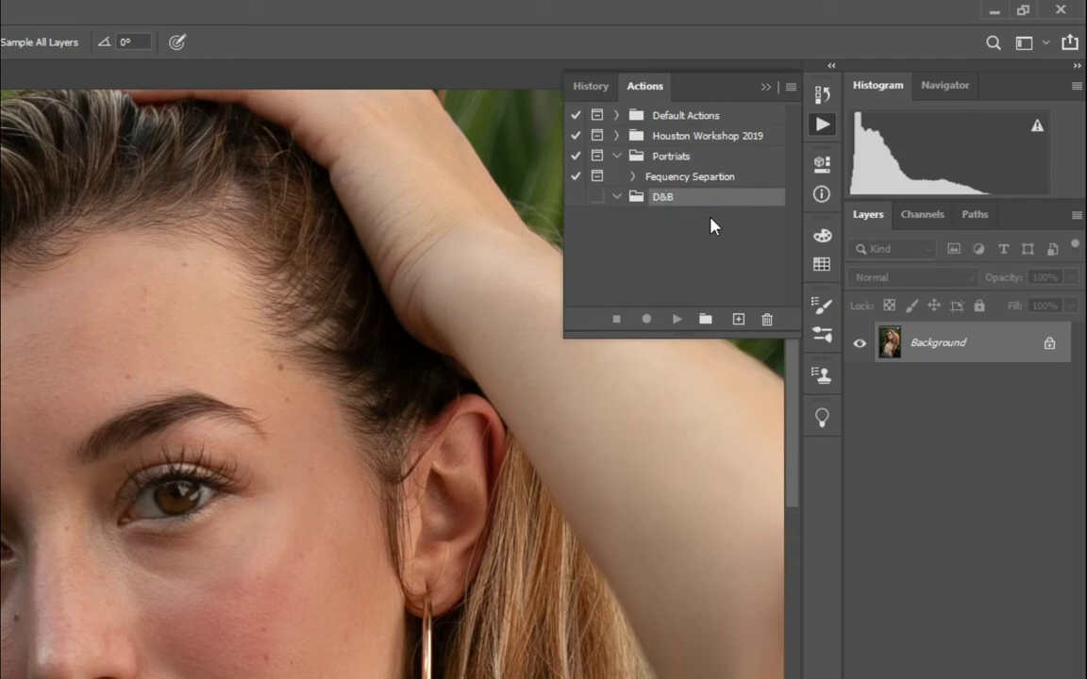
# Create action D&B with Function Key and Color both at None, and begin recording
pyautogui.click(737, 321)
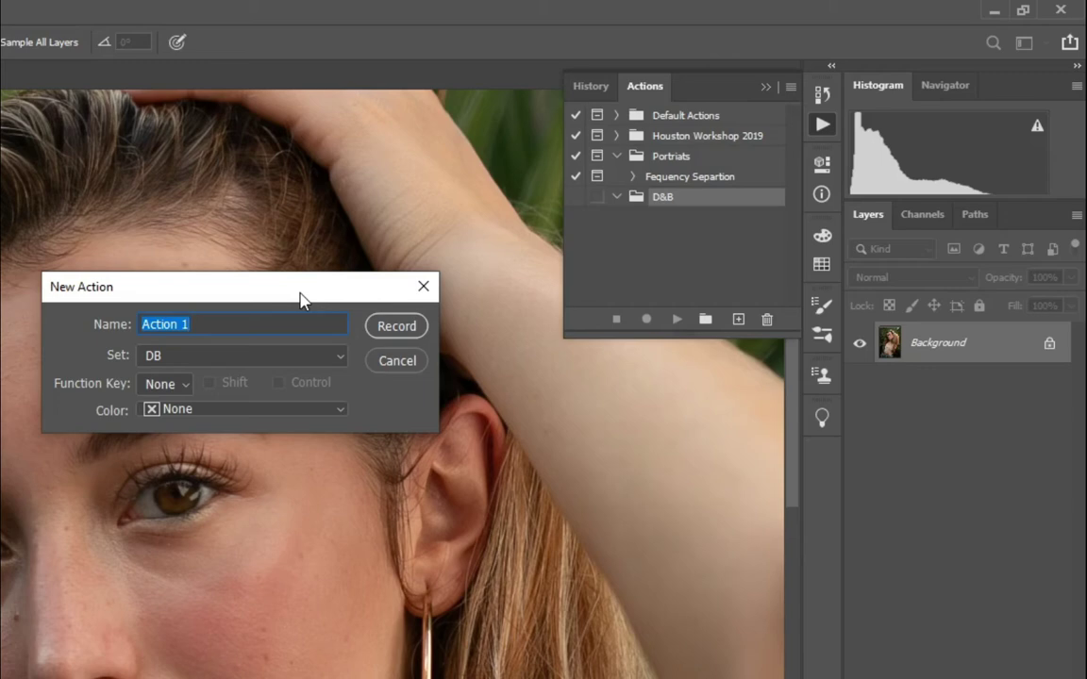
pyautogui.write('D&B')
pyautogui.click(187, 386)
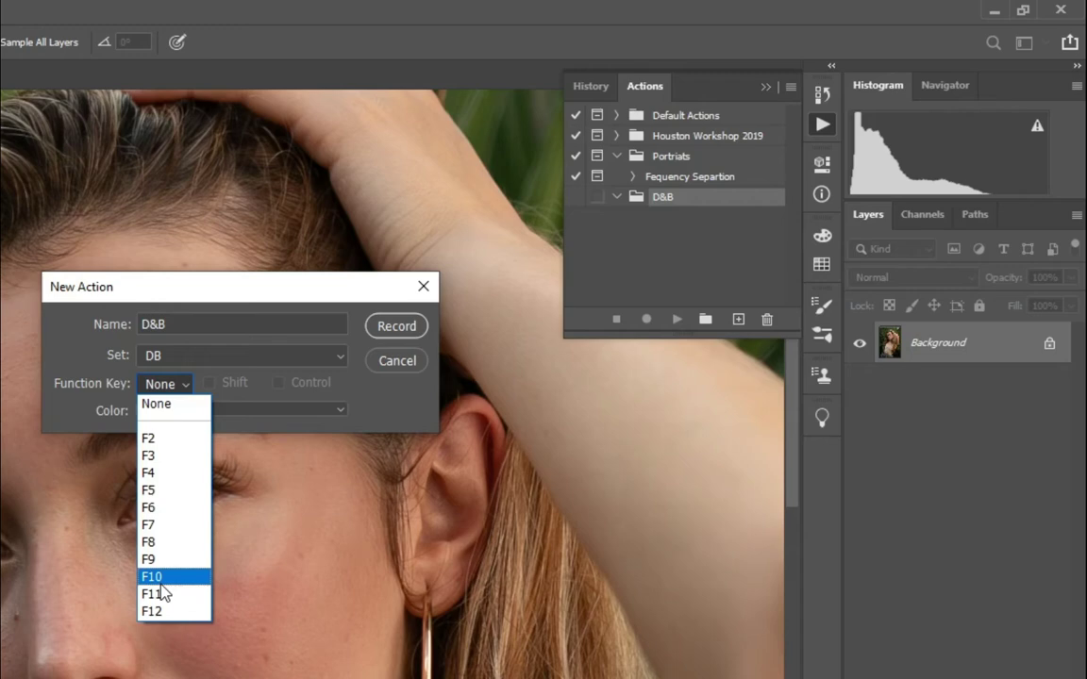
pyautogui.click(174, 406)
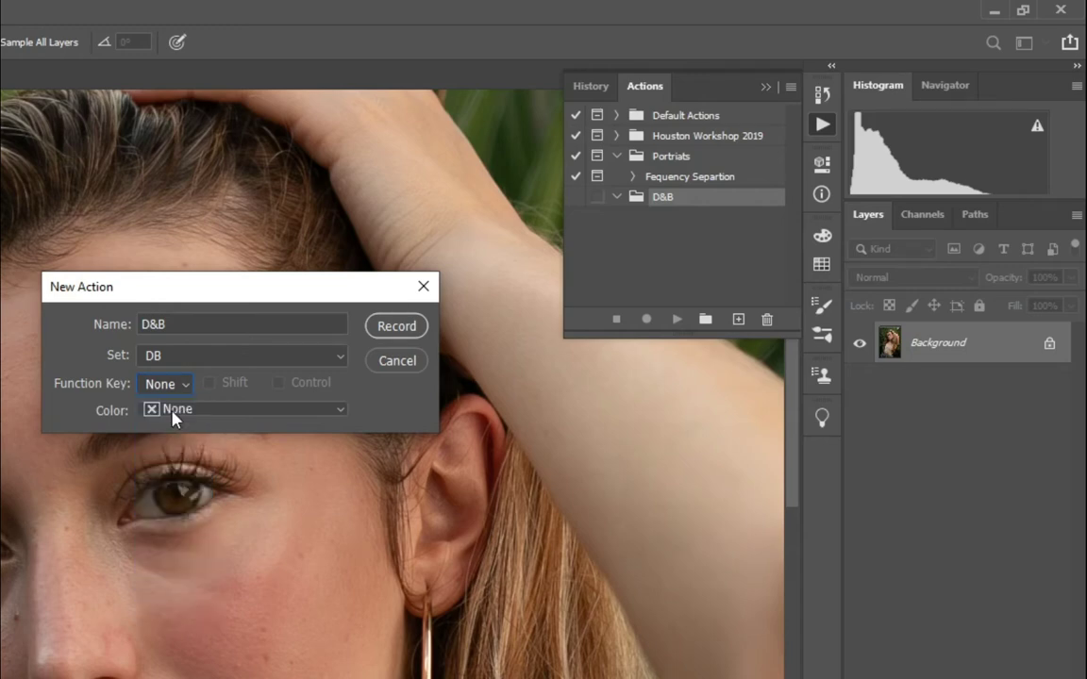
pyautogui.click(201, 412)
pyautogui.click(204, 543)
pyautogui.click(271, 416)
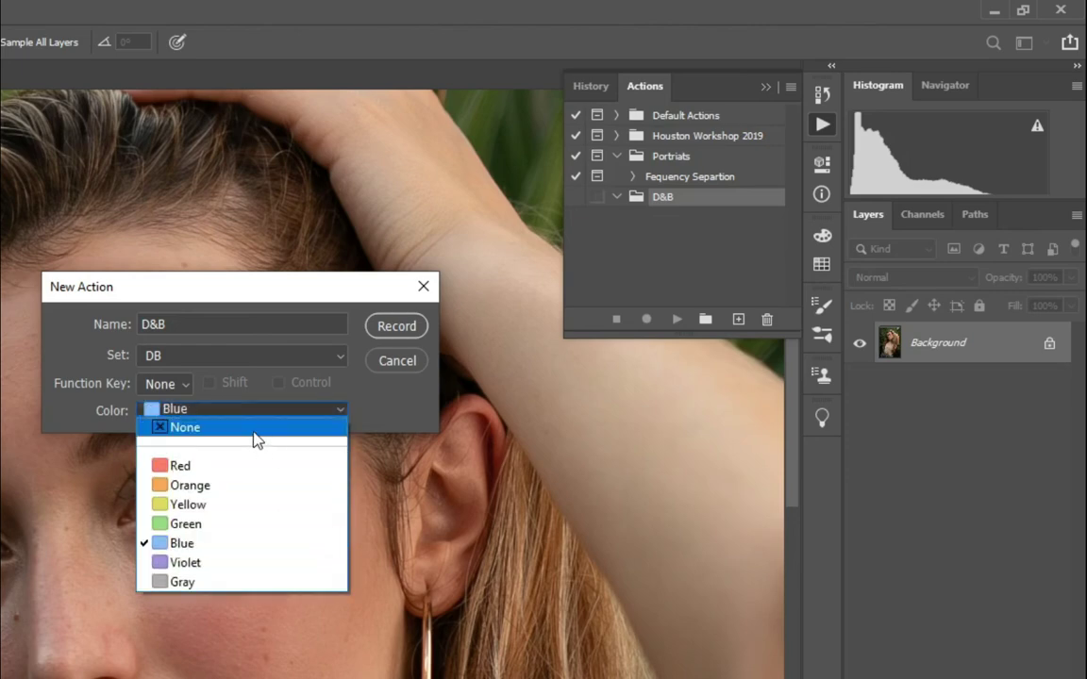
pyautogui.click(257, 432)
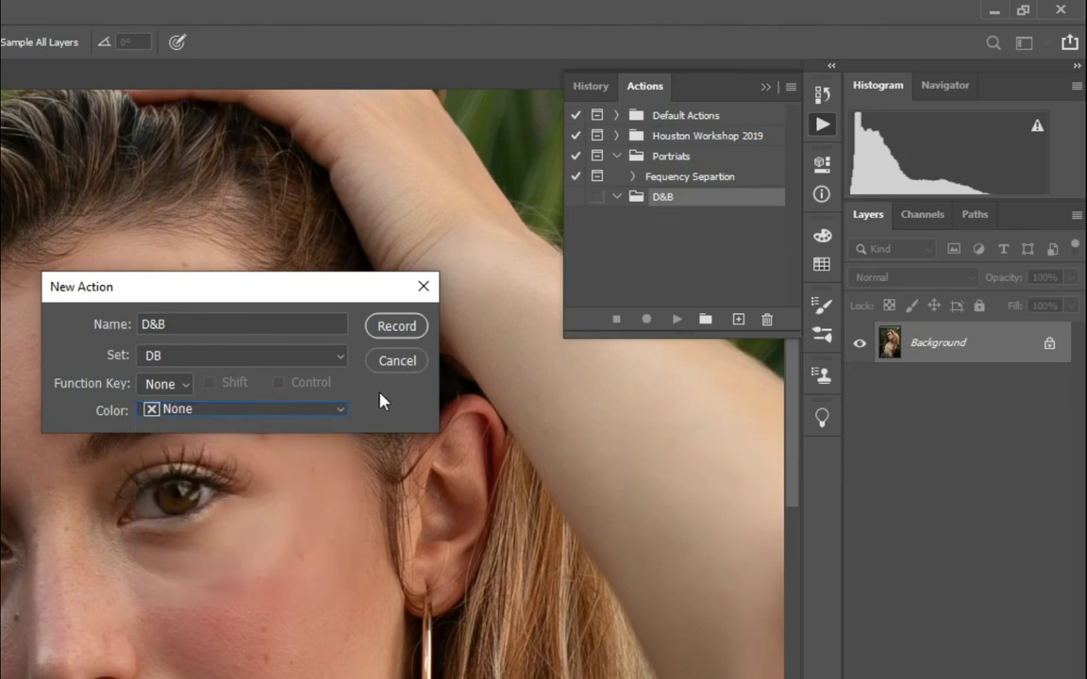
pyautogui.click(396, 326)
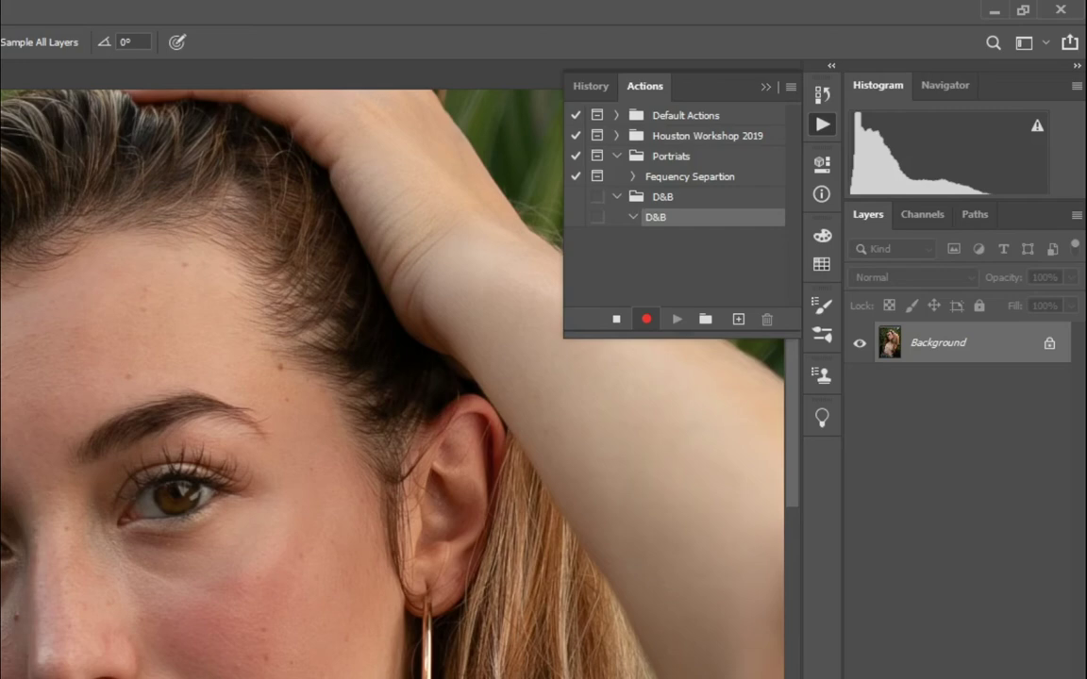
# Add two Curves adjustment layers, each with its mask inverted to black
pyautogui.click(915, 675)
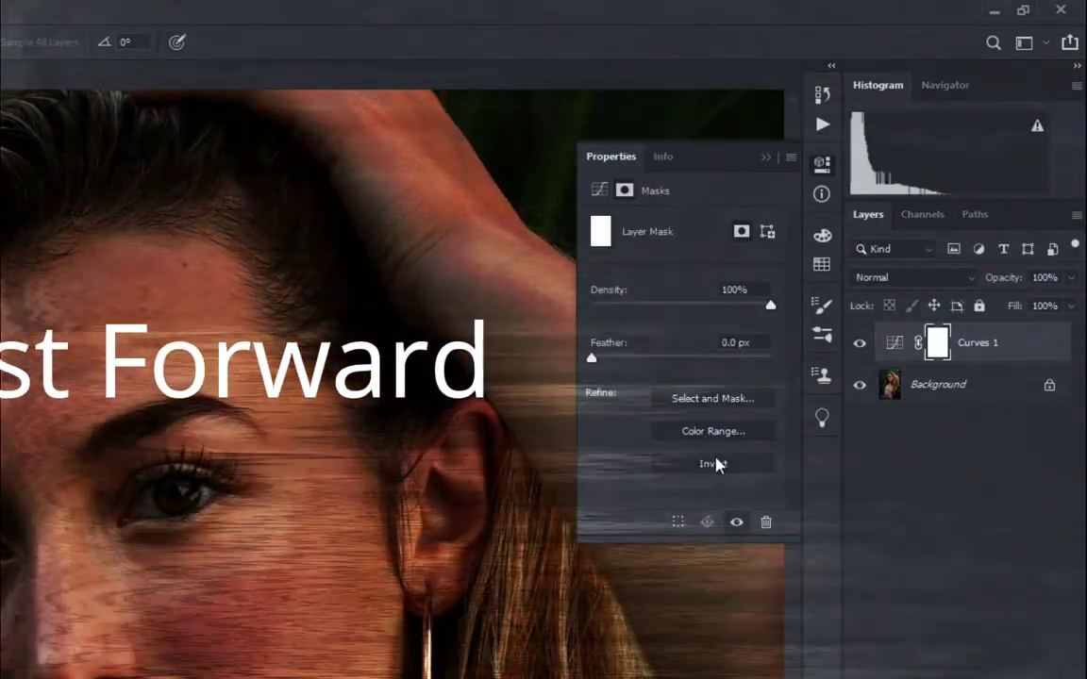
pyautogui.click(715, 463)
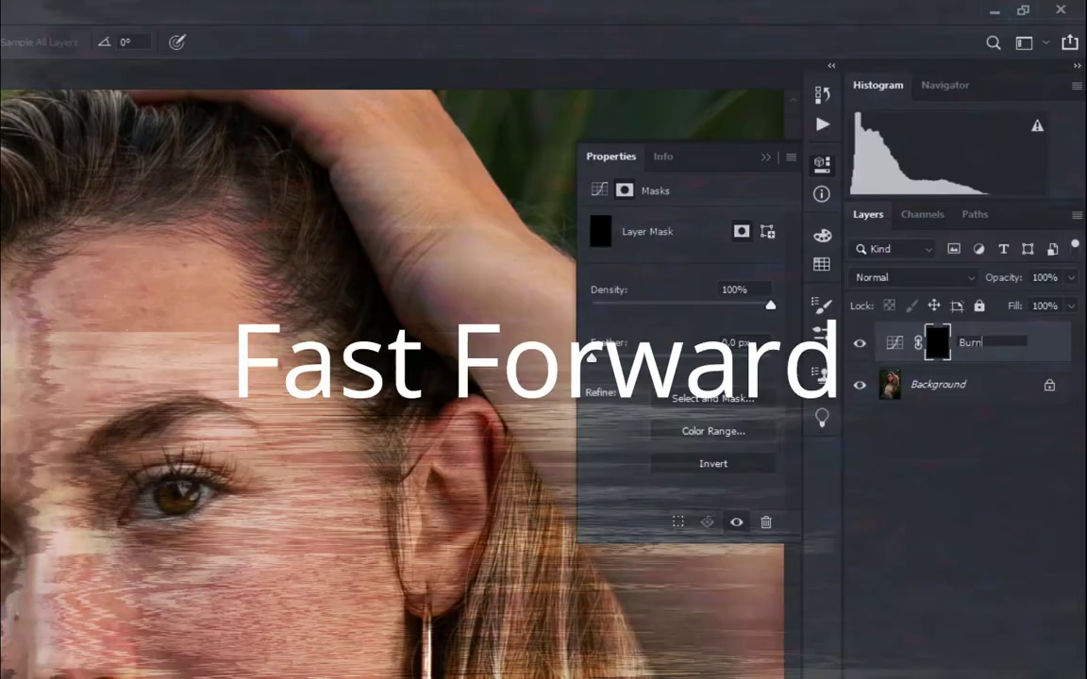
pyautogui.click(915, 675)
pyautogui.click(623, 191)
pyautogui.click(713, 463)
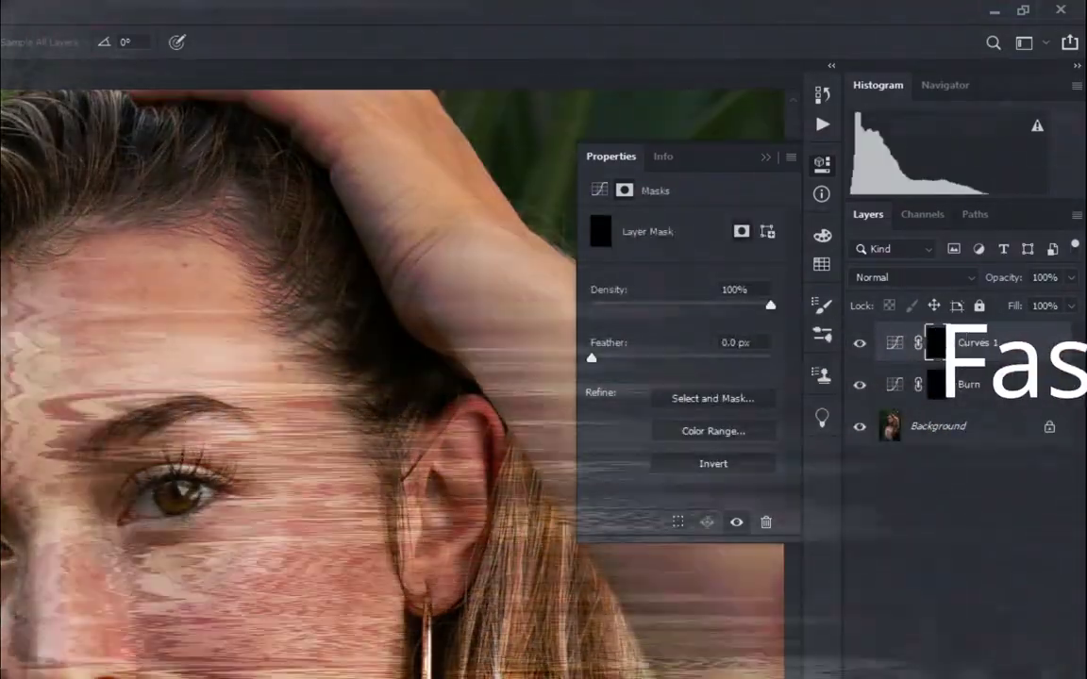
# Rename the top Curves layer Dodge, group both layers with Ctrl+G, and name the group D&B
pyautogui.doubleClick(973, 343)
pyautogui.write('Dodge')
pyautogui.hotkey('ctrl', 'g')
pyautogui.doubleClick(929, 335)
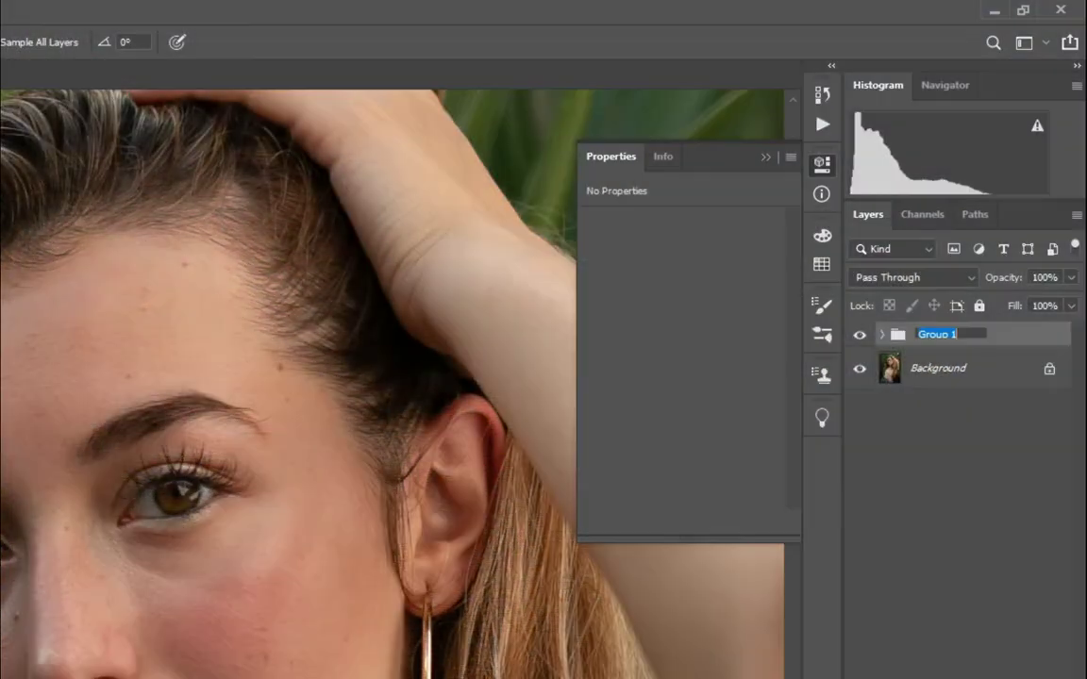
pyautogui.write('D&B')
pyautogui.click(954, 429)
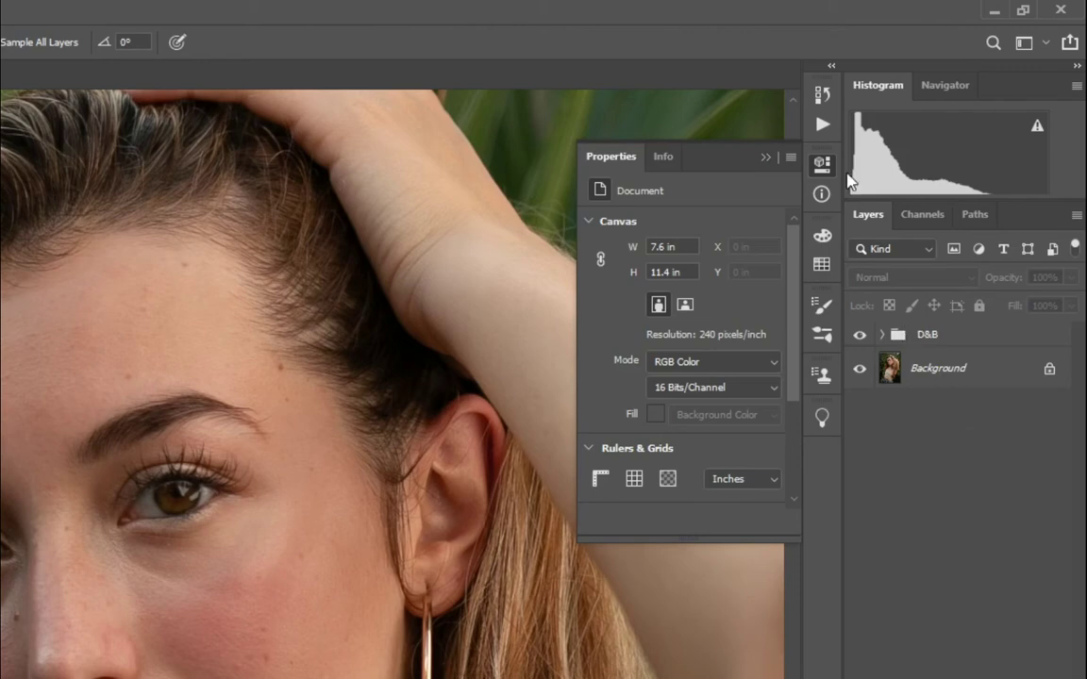
# Stop recording in the Actions panel and collapse the recorded D&B action's steps
pyautogui.click(822, 126)
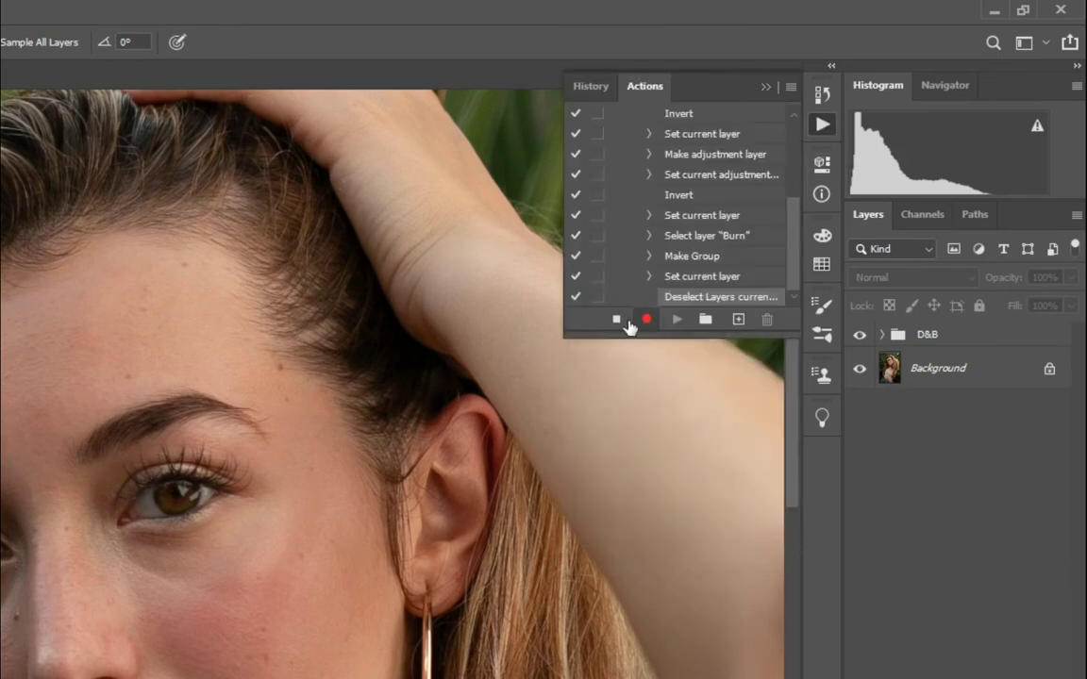
pyautogui.click(617, 321)
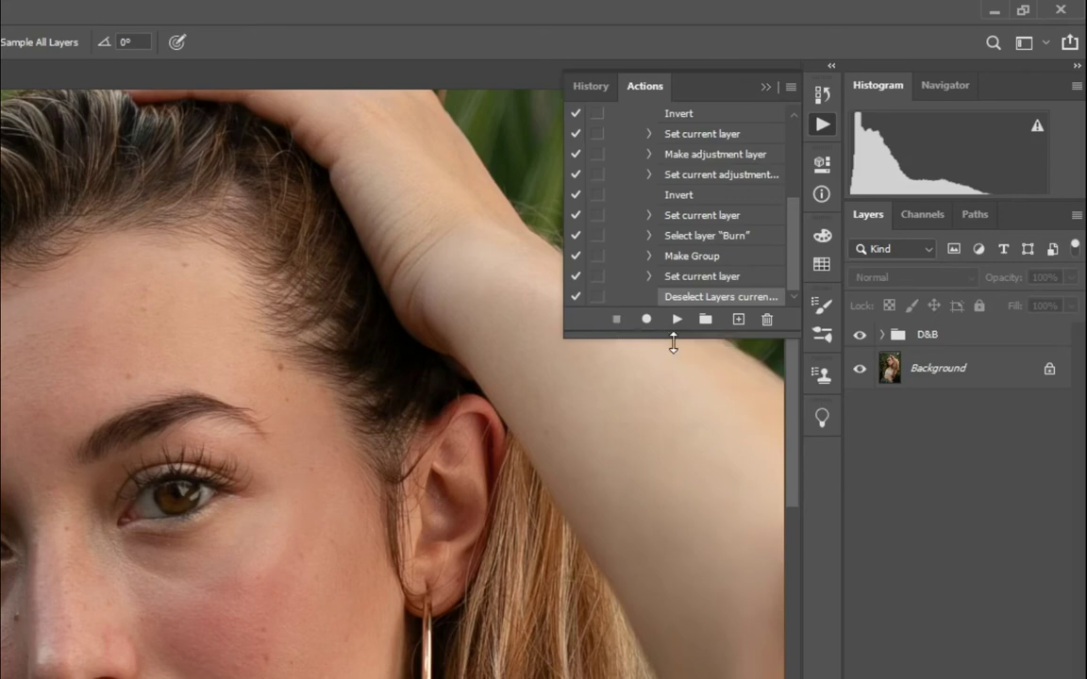
pyautogui.moveTo(794, 262); pyautogui.dragTo(726, 172)
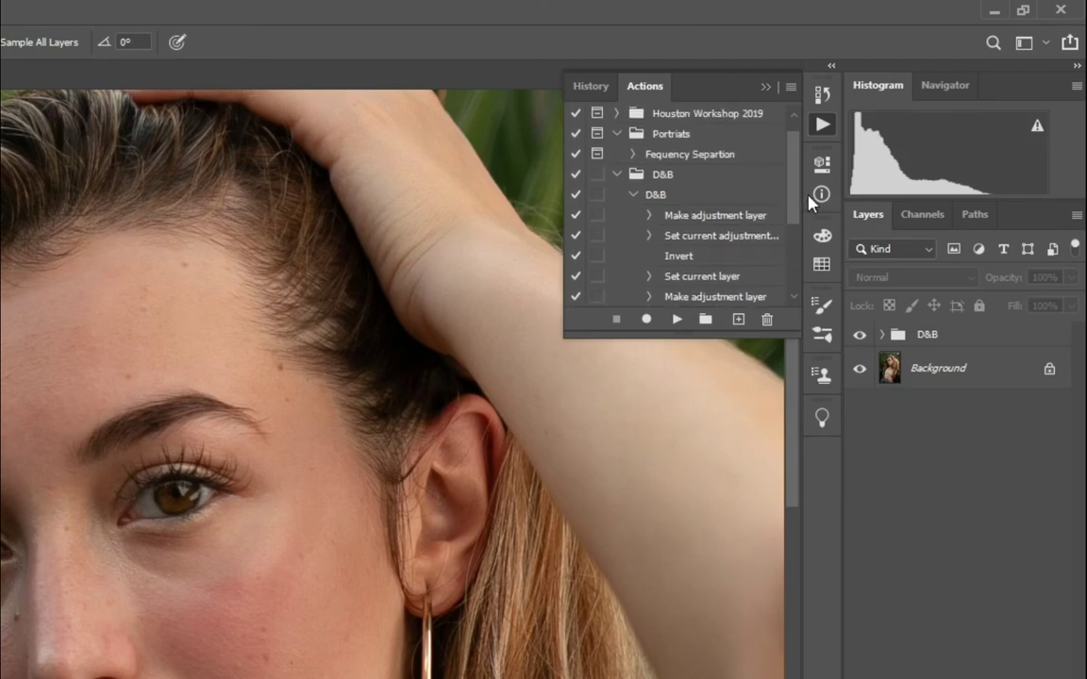
pyautogui.click(634, 196)
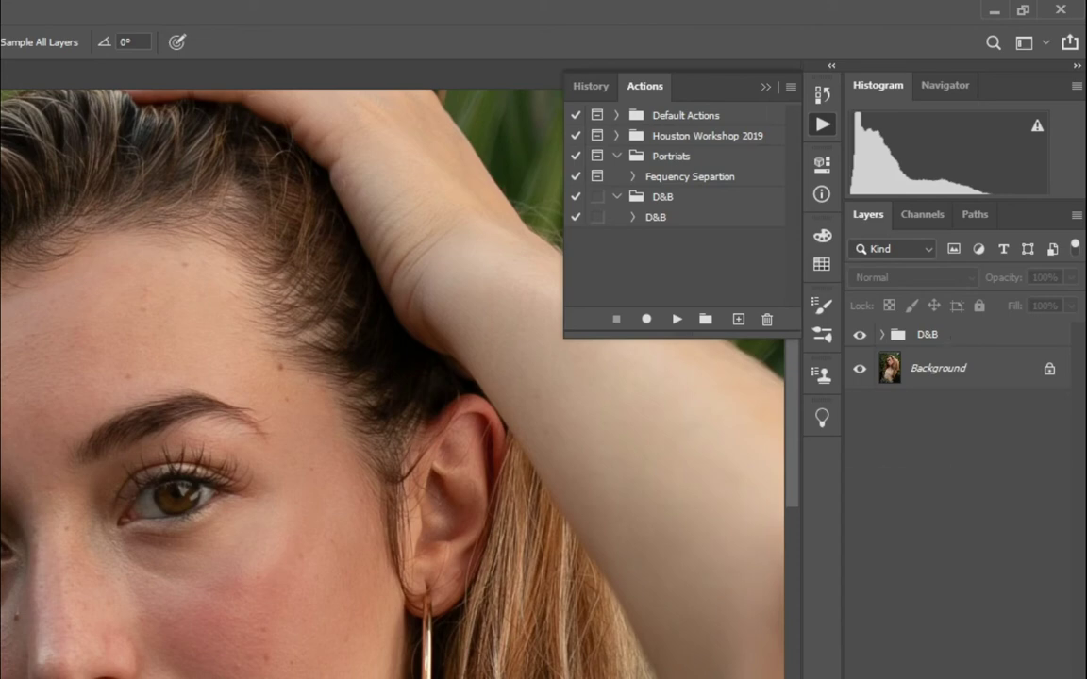
# Remove the D&B group, replay the D&B action, then dodge the iris with a smaller brush
pyautogui.hotkey('ctrl', 'z')
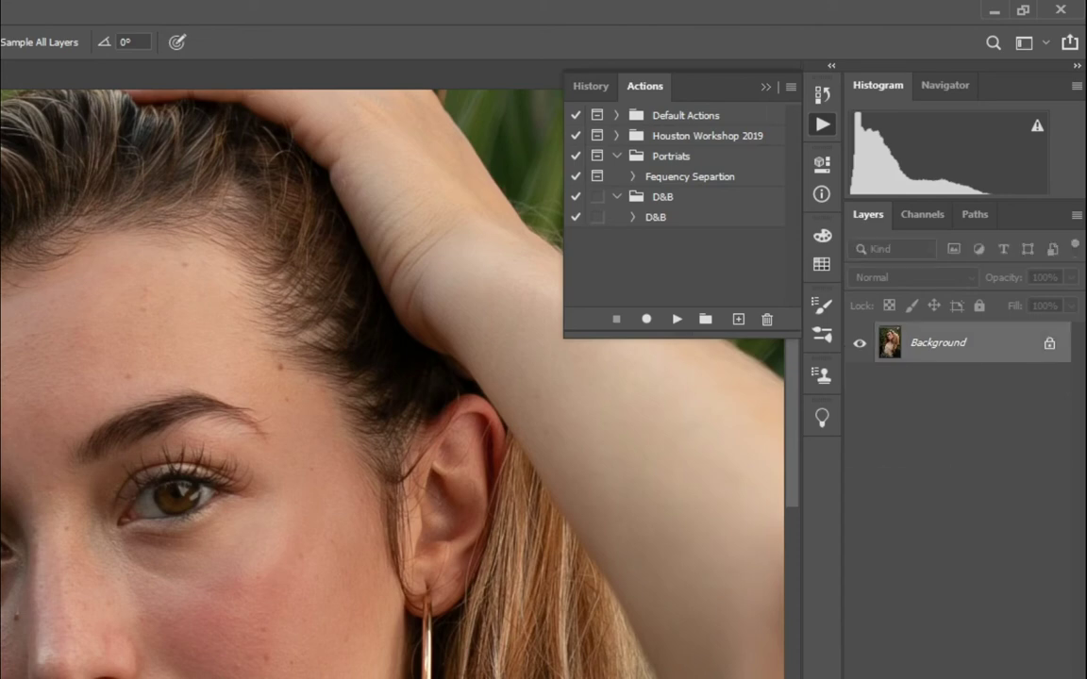
pyautogui.click(708, 223)
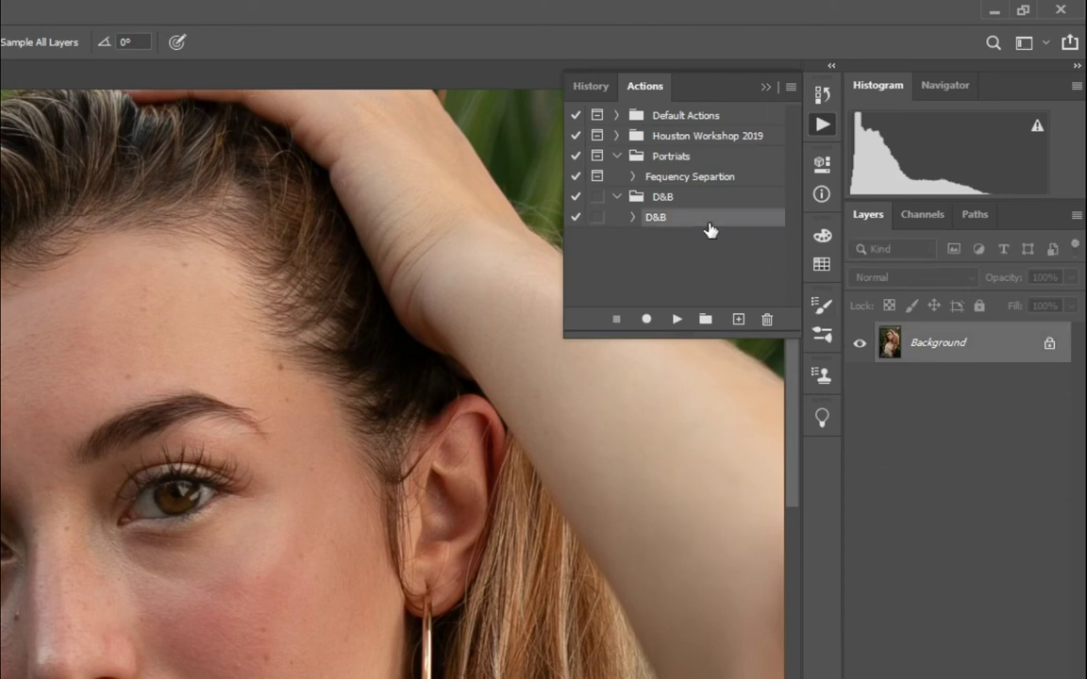
pyautogui.click(675, 320)
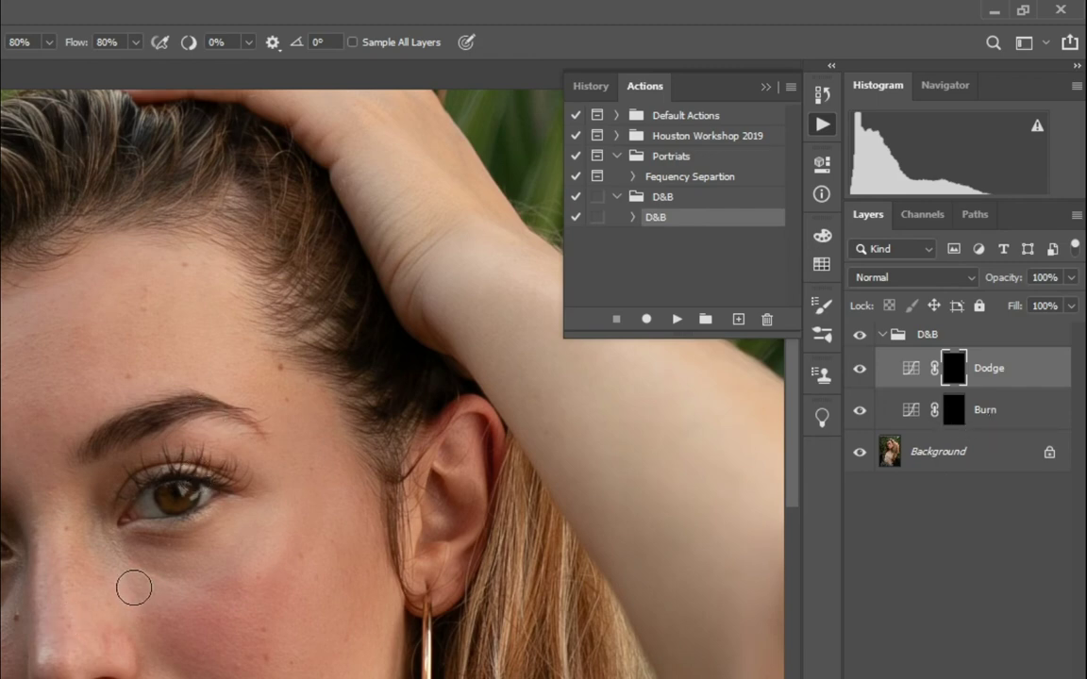
pyautogui.press('[')
pyautogui.press('[')
pyautogui.moveTo(161, 498)
pyautogui.mouseDown()
pyautogui.moveTo(184, 485)
pyautogui.moveTo(182, 504)
pyautogui.moveTo(170, 488)
pyautogui.moveTo(174, 500)
pyautogui.moveTo(166, 497)
pyautogui.moveTo(192, 489)
pyautogui.mouseUp()
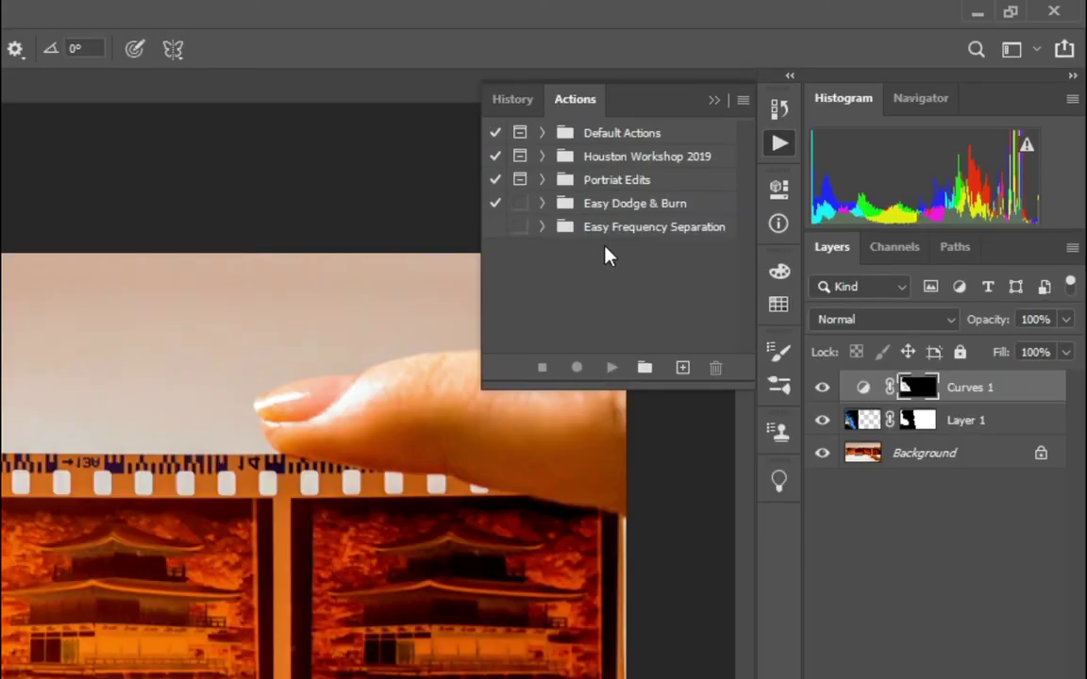
# Use Save Actions on the Portriat Edits set to write Portriat Edits.atn to the Desktop
pyautogui.click(620, 185)
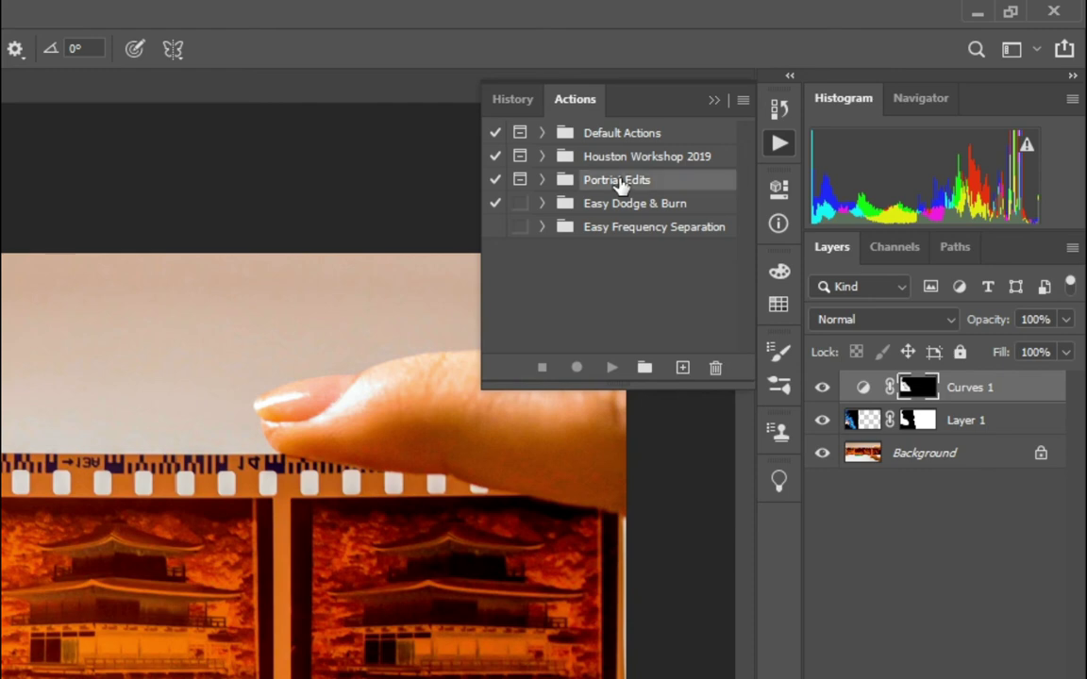
pyautogui.click(743, 102)
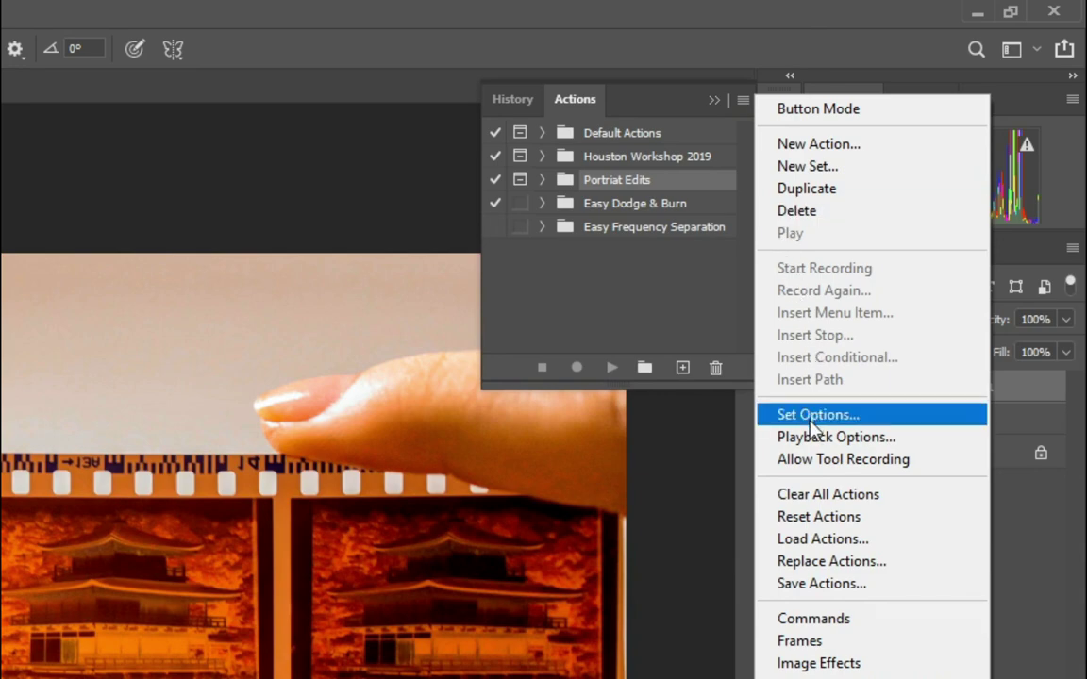
pyautogui.click(821, 583)
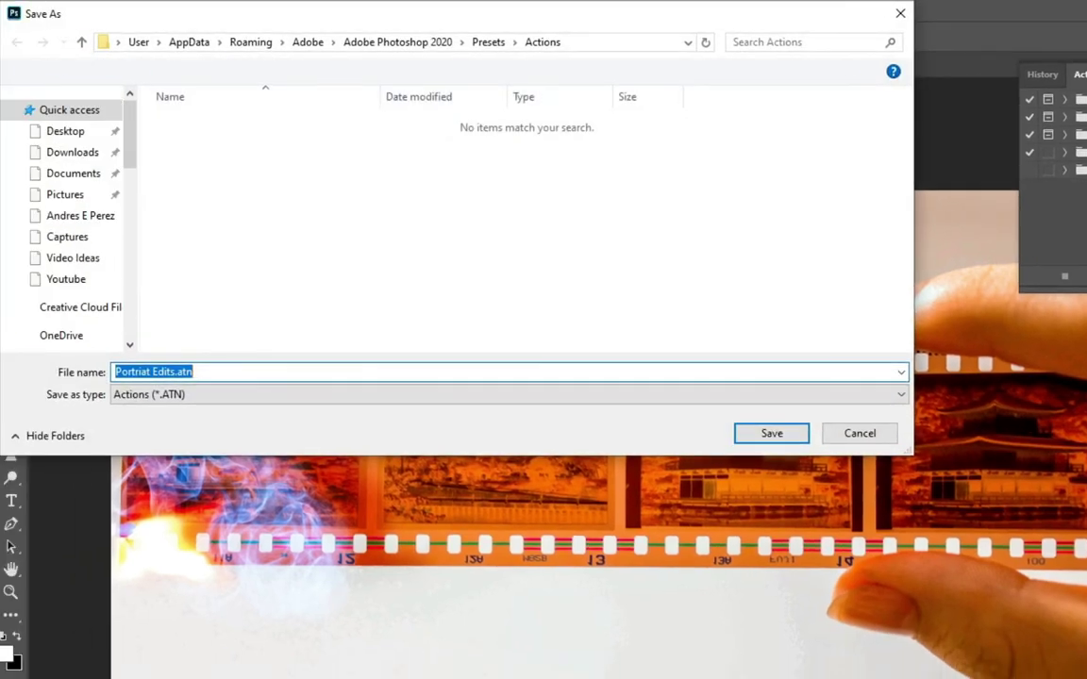
pyautogui.click(60, 137)
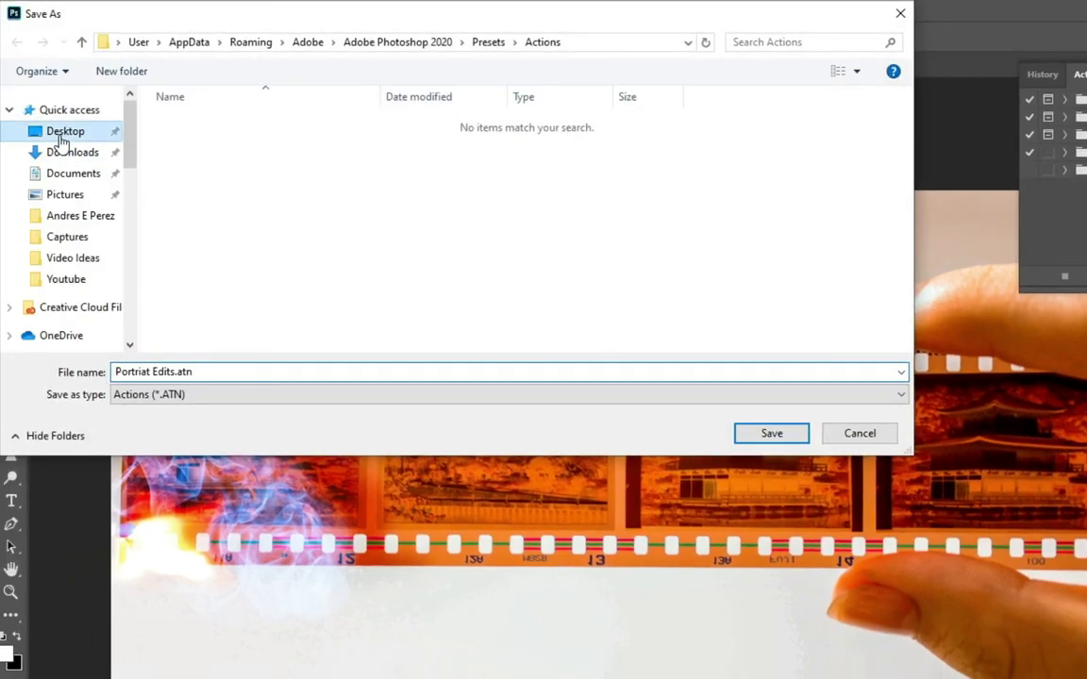
pyautogui.click(772, 434)
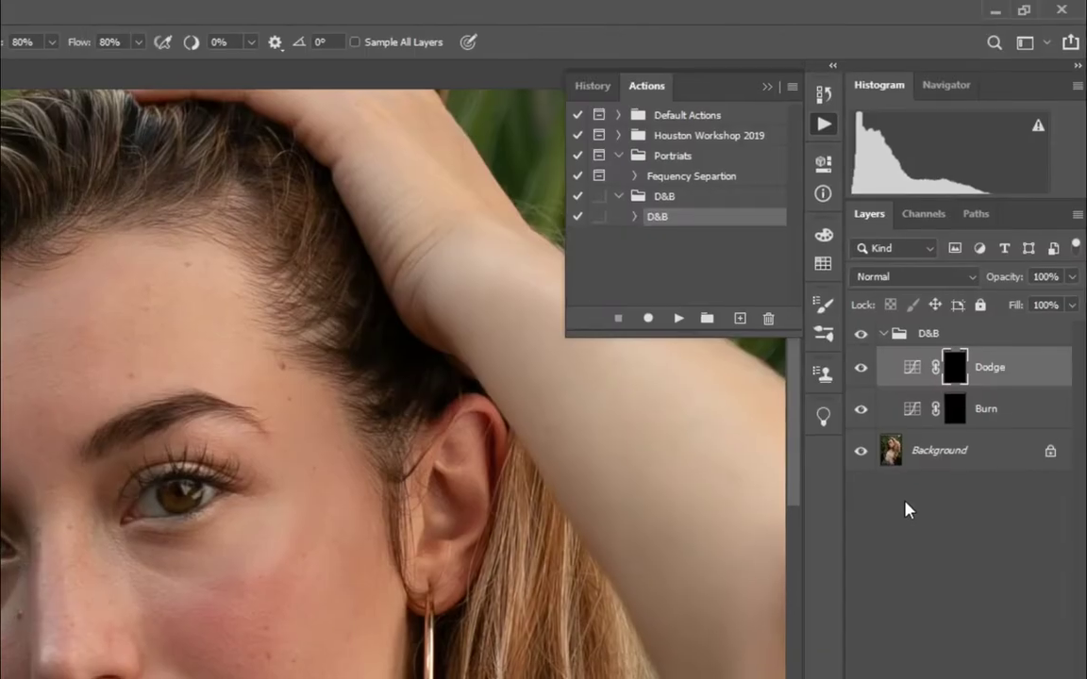